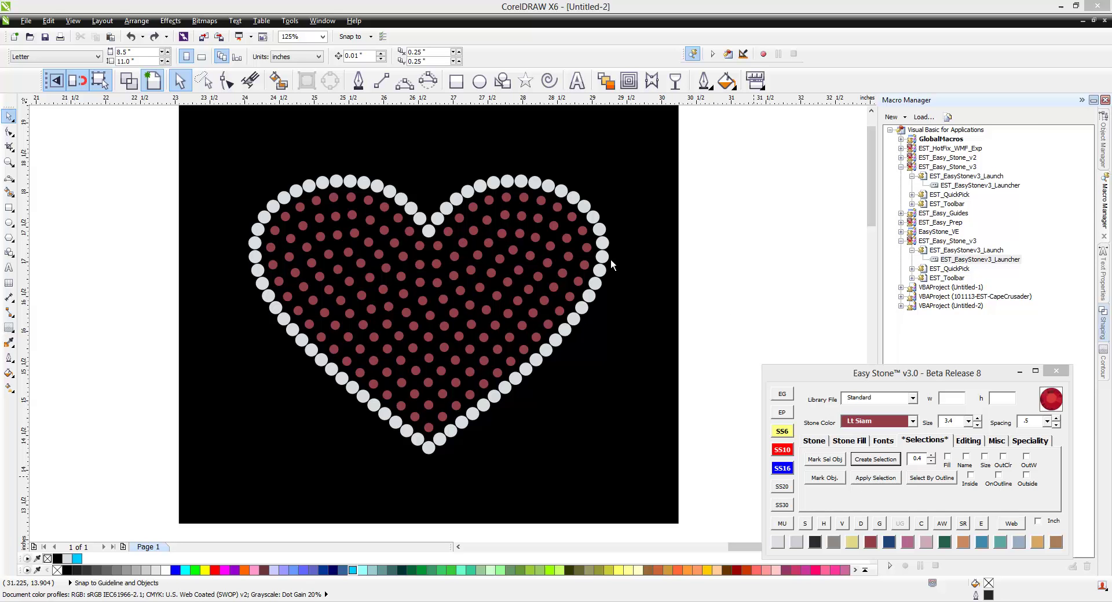
# Step: Mark a white stone as reference, then filter the whole-heart selection down to the 72 white outline stones
pyautogui.click(776, 272)
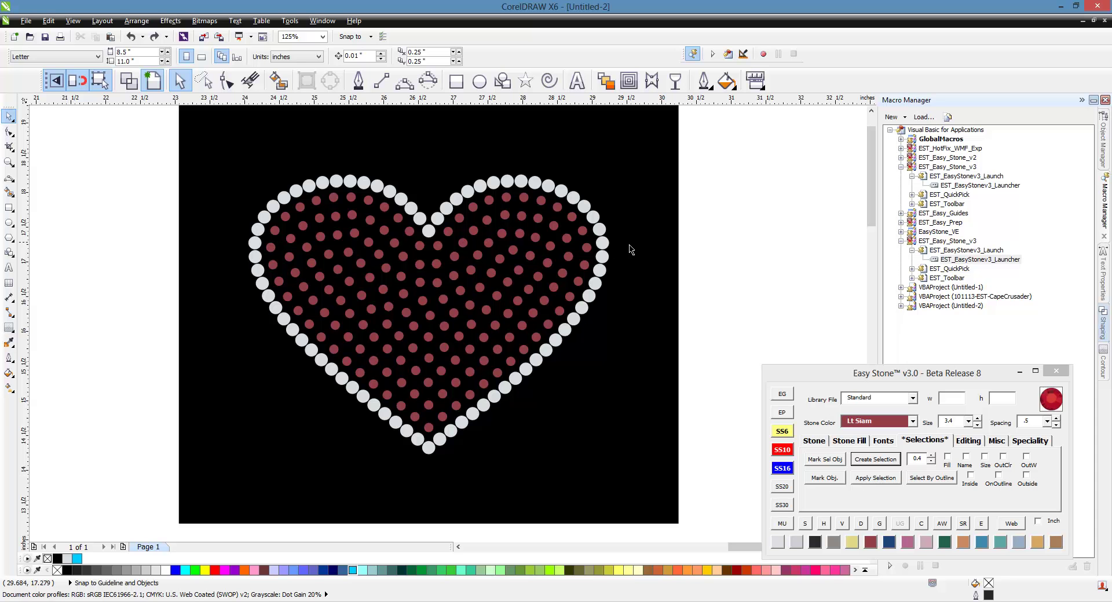
pyautogui.click(612, 251)
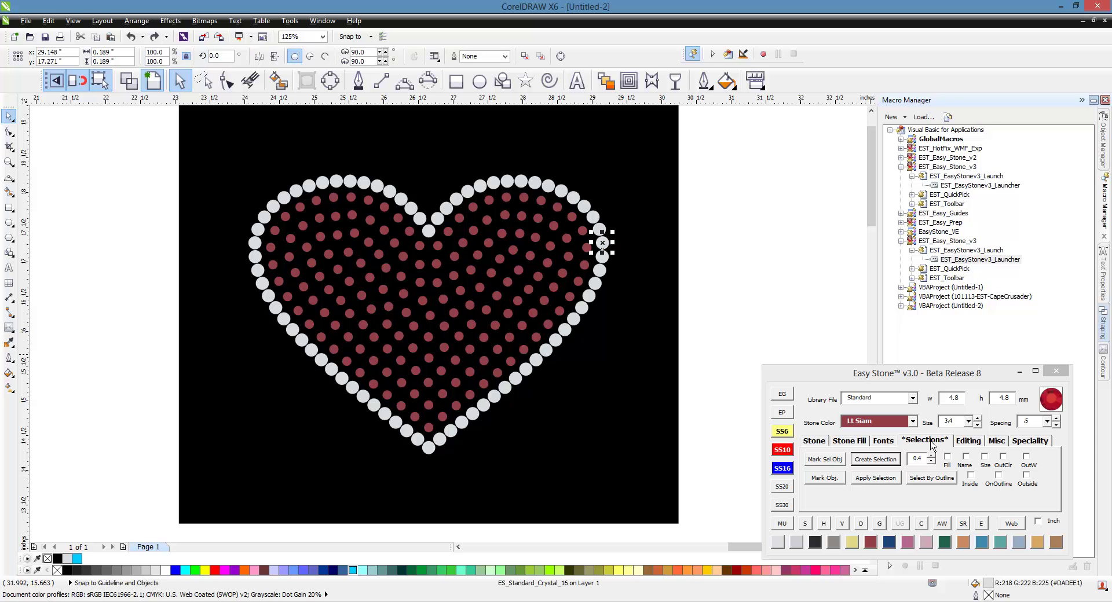
pyautogui.click(832, 465)
pyautogui.moveTo(747, 148); pyautogui.dragTo(193, 530)
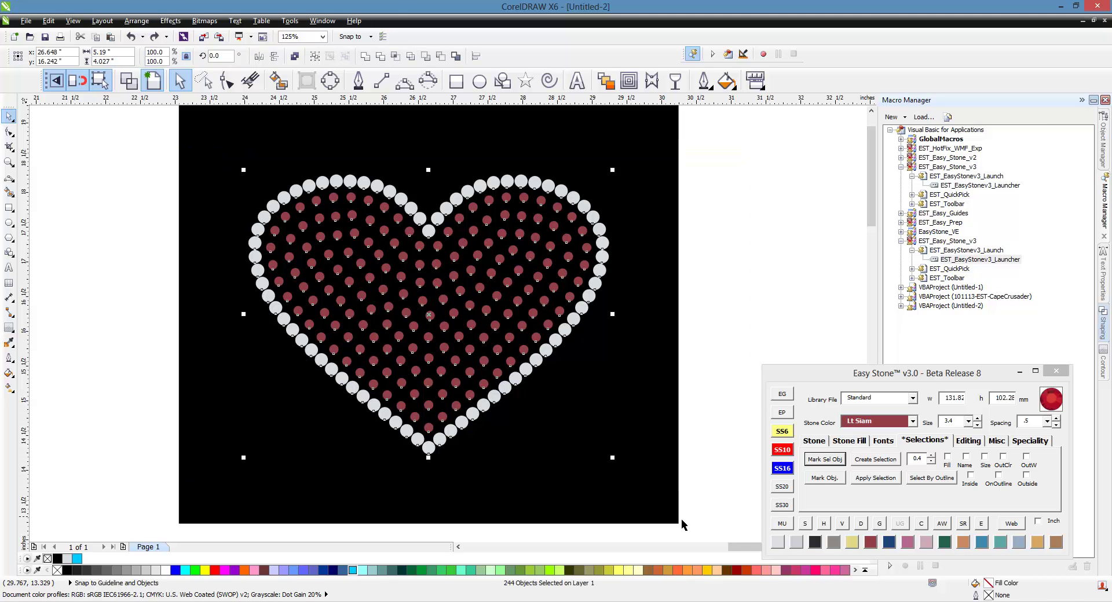
pyautogui.click(870, 460)
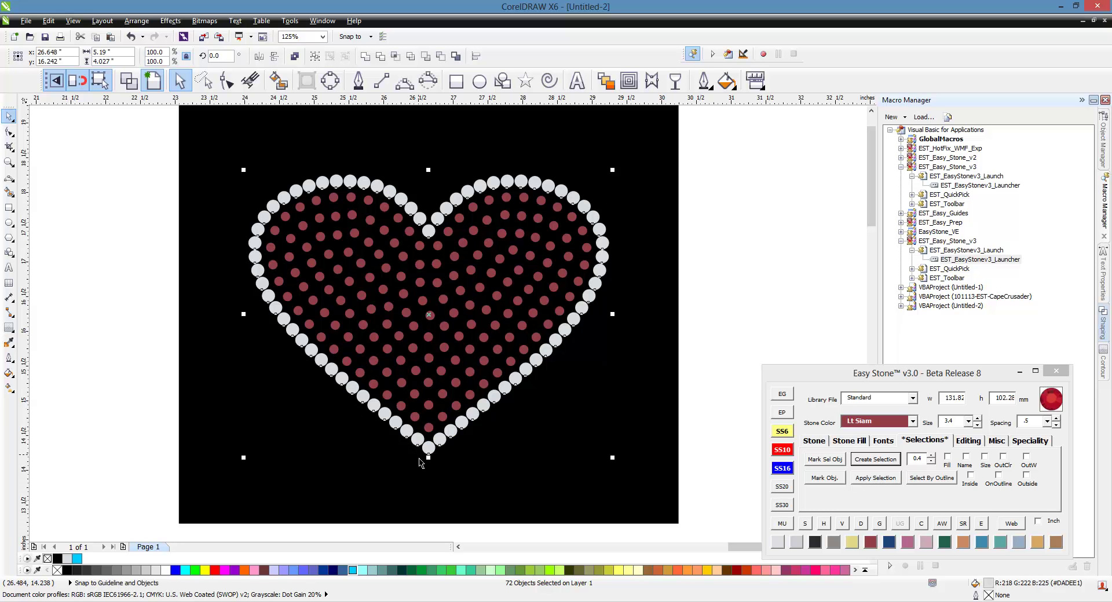
# Step: Resize the selected white outline stones to SS10 in Easy Stone
pyautogui.click(786, 454)
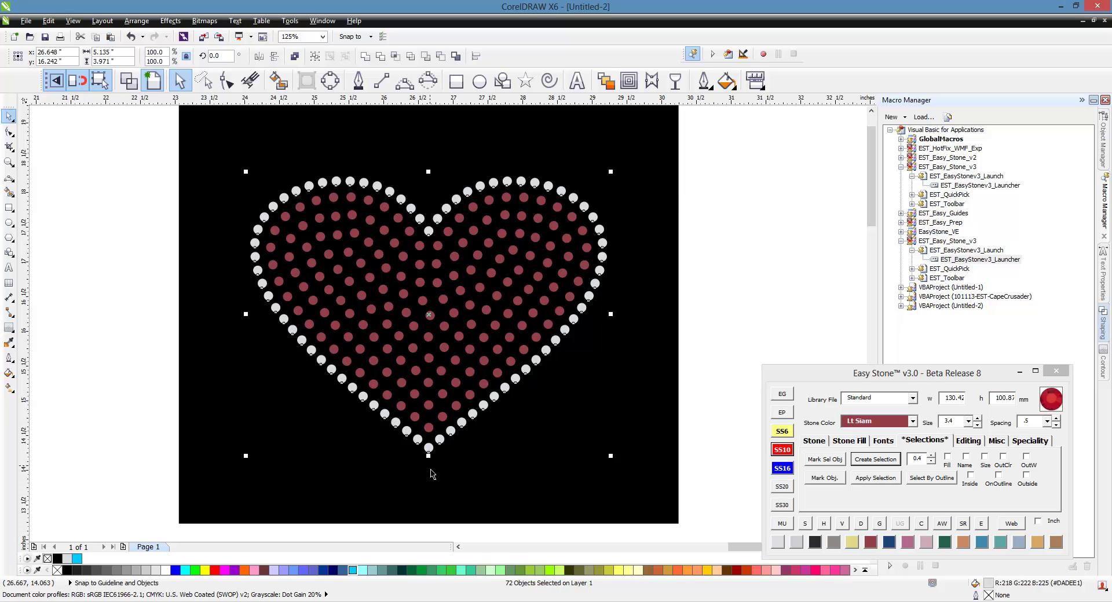
pyautogui.scroll(1, 431, 474)
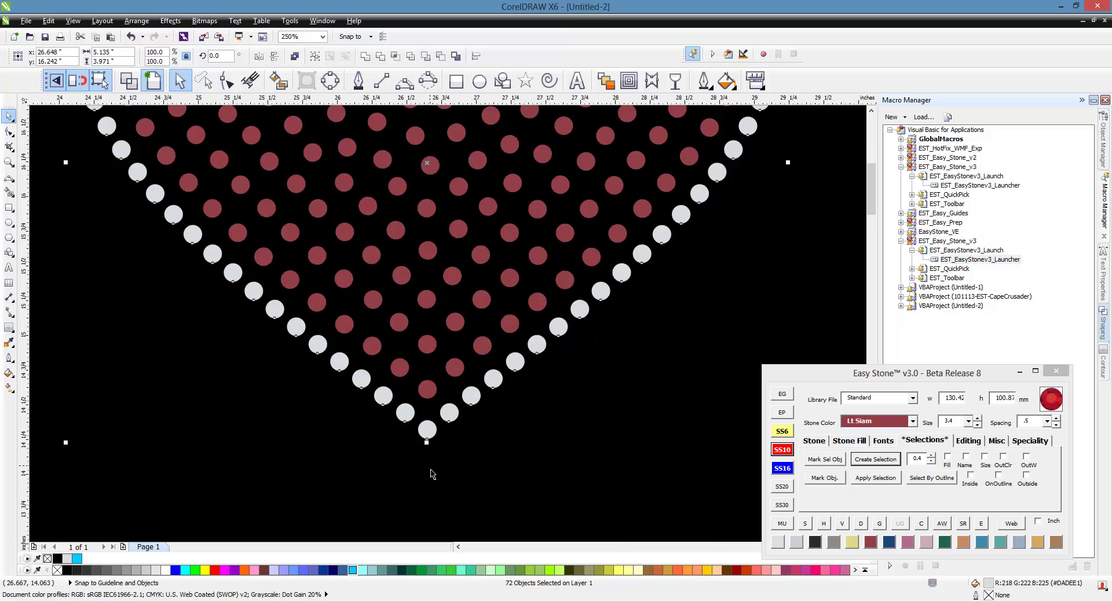
pyautogui.scroll(-1, 431, 473)
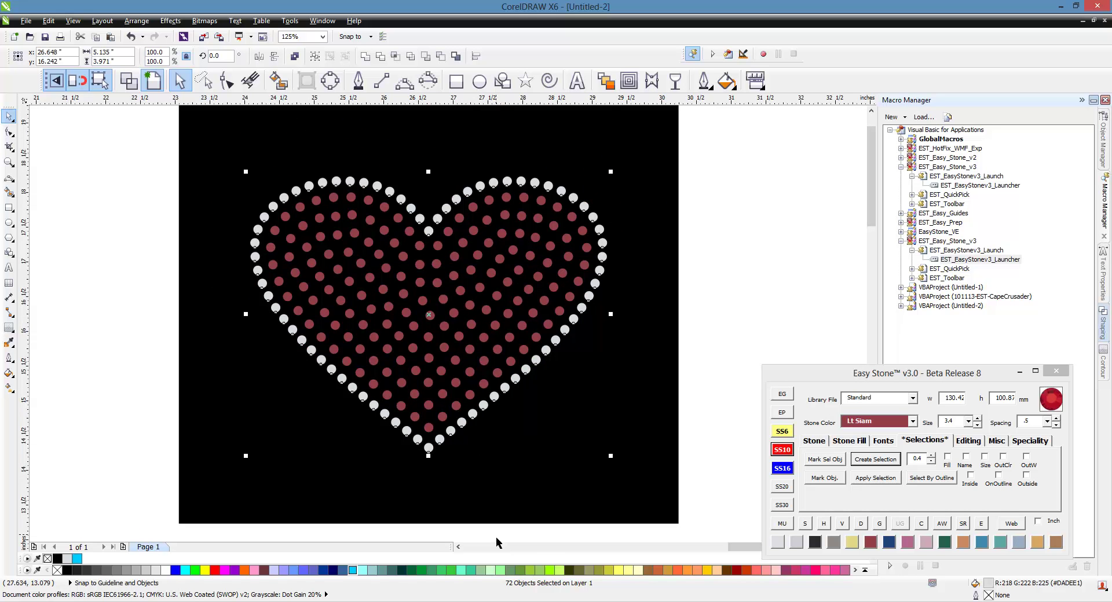
pyautogui.scroll(1, 431, 474)
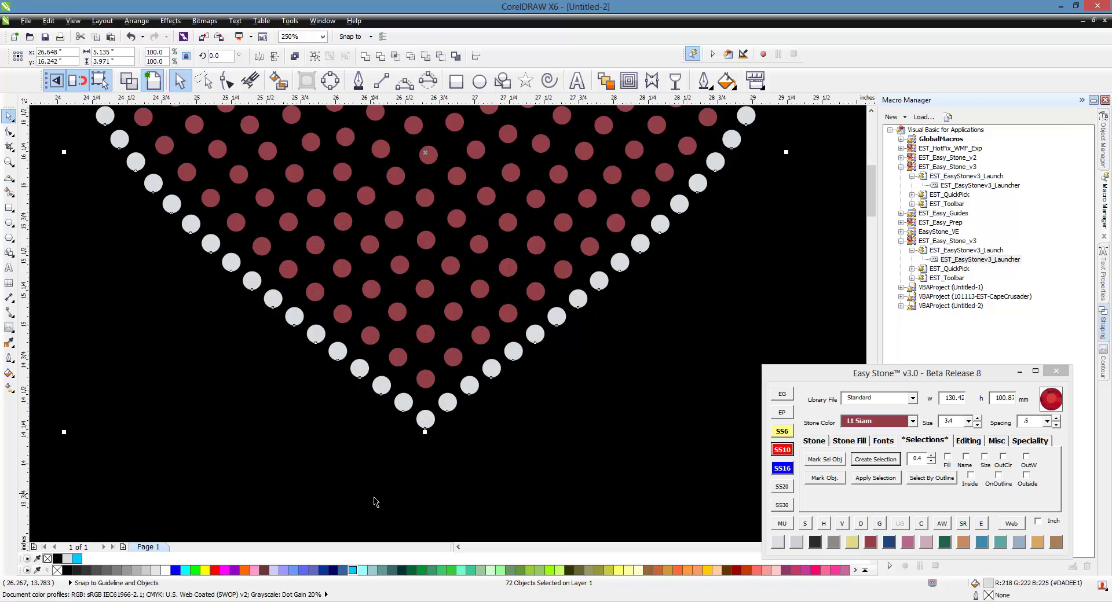
pyautogui.keyDown('shift'); pyautogui.click(426, 419); pyautogui.keyUp('shift')
pyautogui.keyDown('shift'); pyautogui.click(425, 425); pyautogui.keyUp('shift')
pyautogui.scroll(-1, 443, 431)
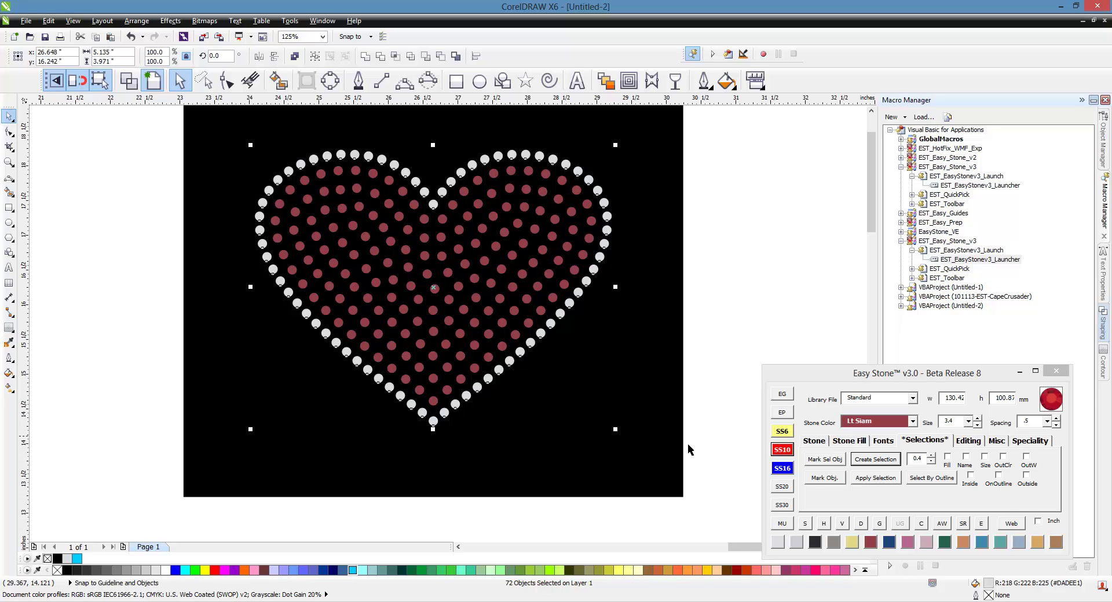
# Step: Re-space the white outline stones evenly using Re-Space on Easy Stone's Editing tab
pyautogui.click(965, 441)
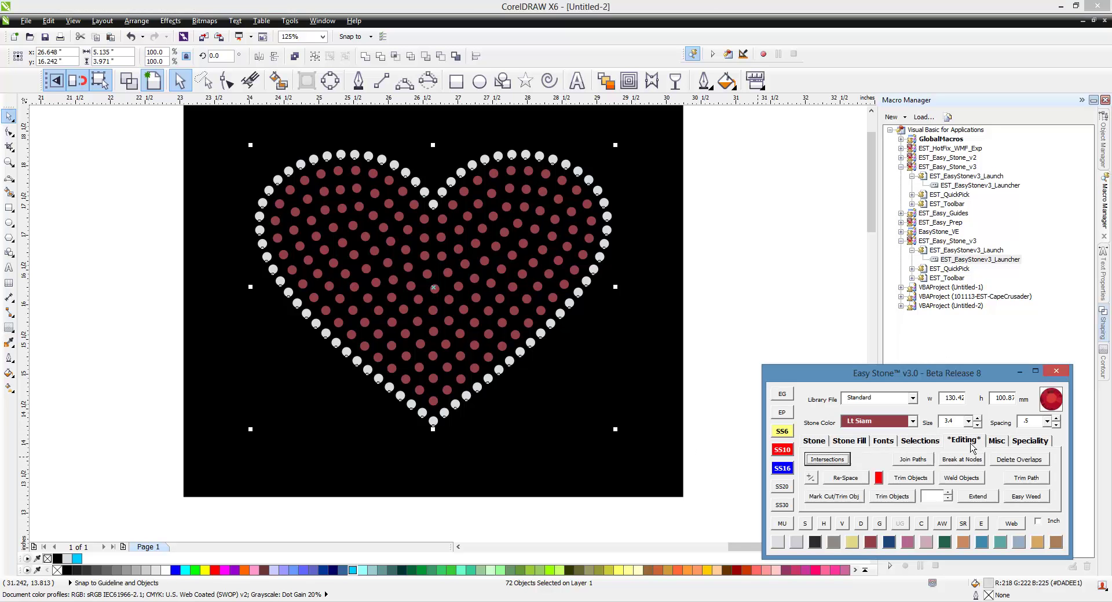
pyautogui.click(847, 481)
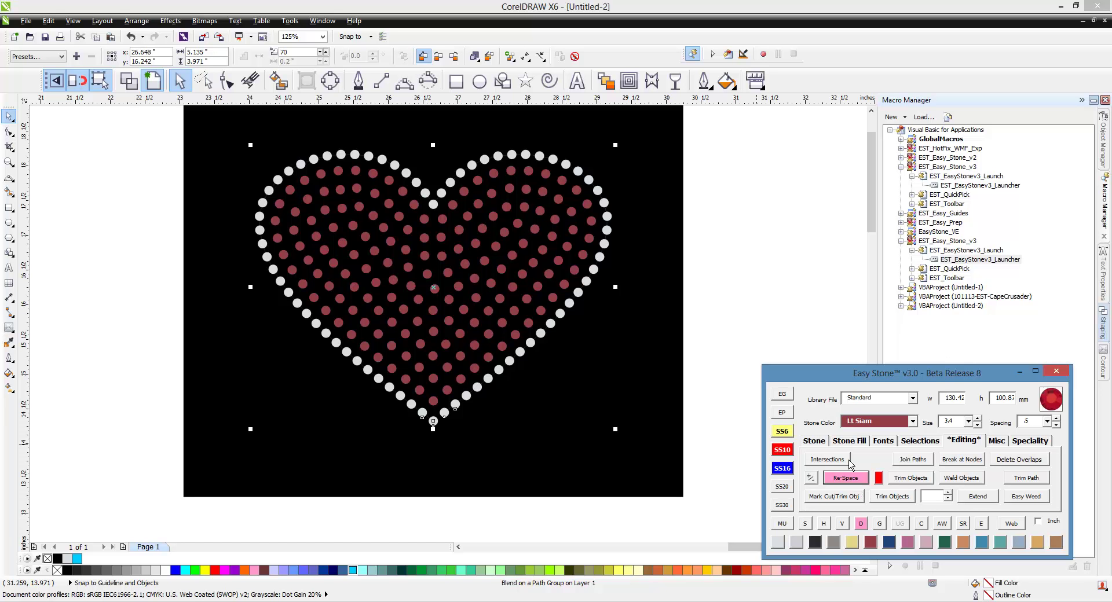
# Step: Raise the white outline ring to 88 tightly spaced stones with the Re-Space +/- button
pyautogui.click(813, 481)
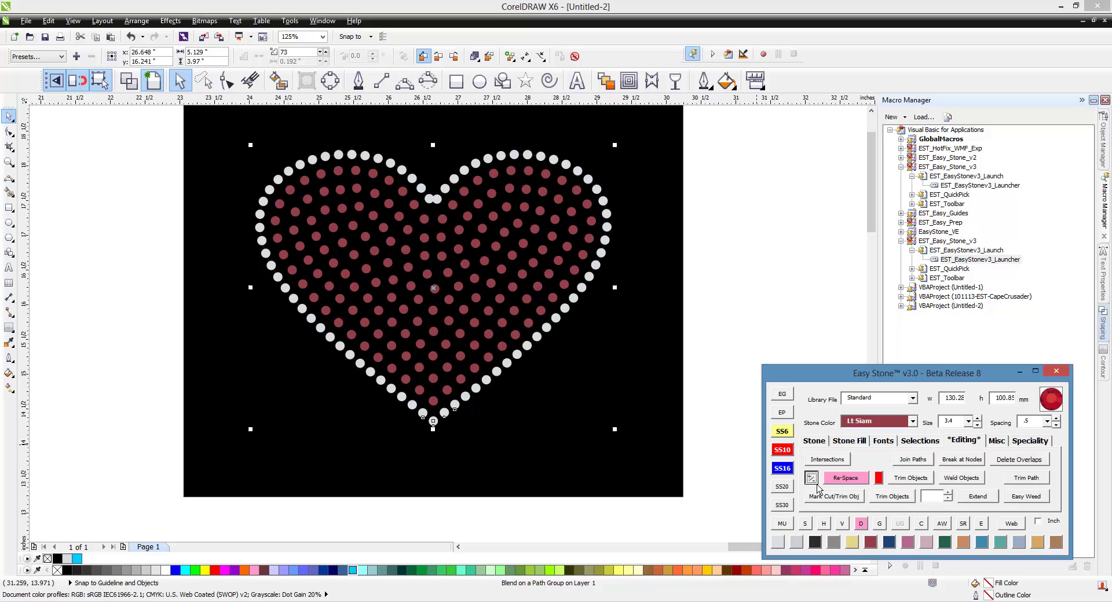
pyautogui.click(814, 483)
pyautogui.click(813, 483)
pyautogui.click(813, 483)
pyautogui.click(814, 483)
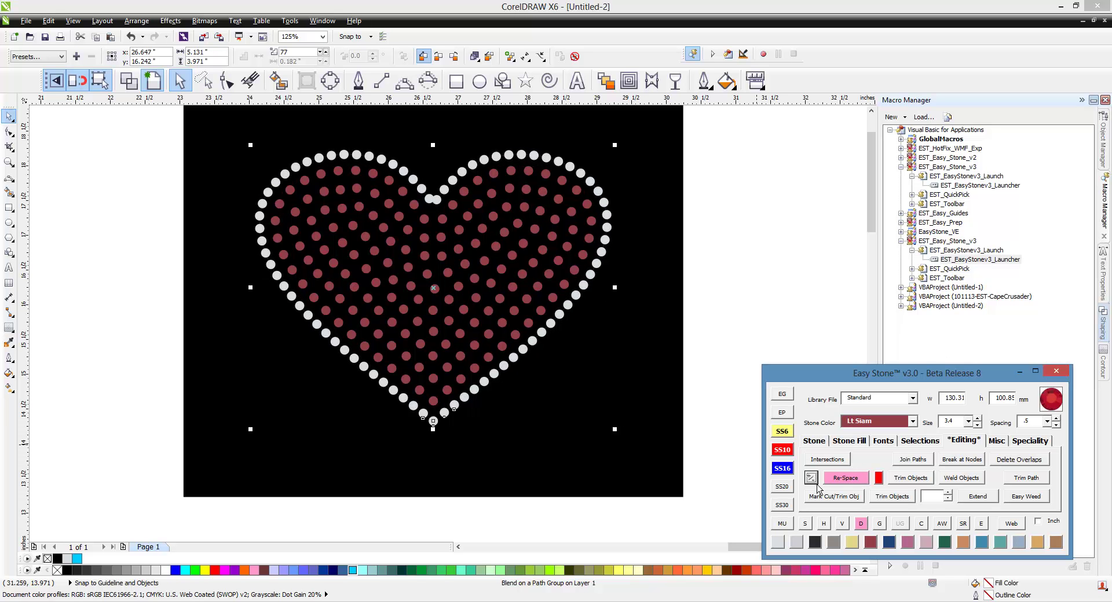
pyautogui.click(813, 483)
pyautogui.click(815, 483)
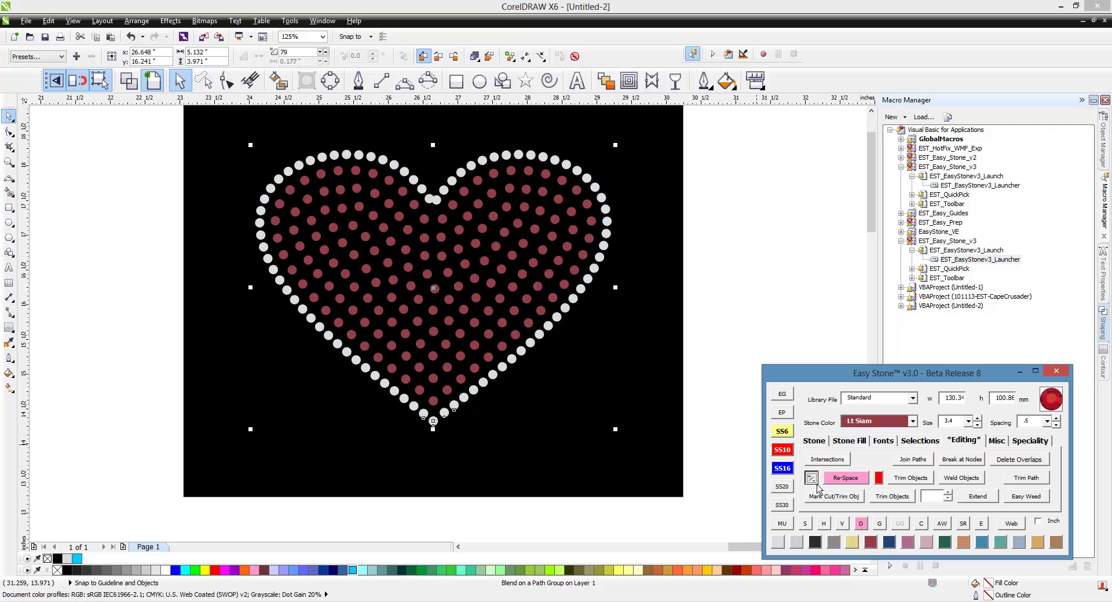
pyautogui.click(815, 483)
pyautogui.click(815, 482)
pyautogui.click(815, 483)
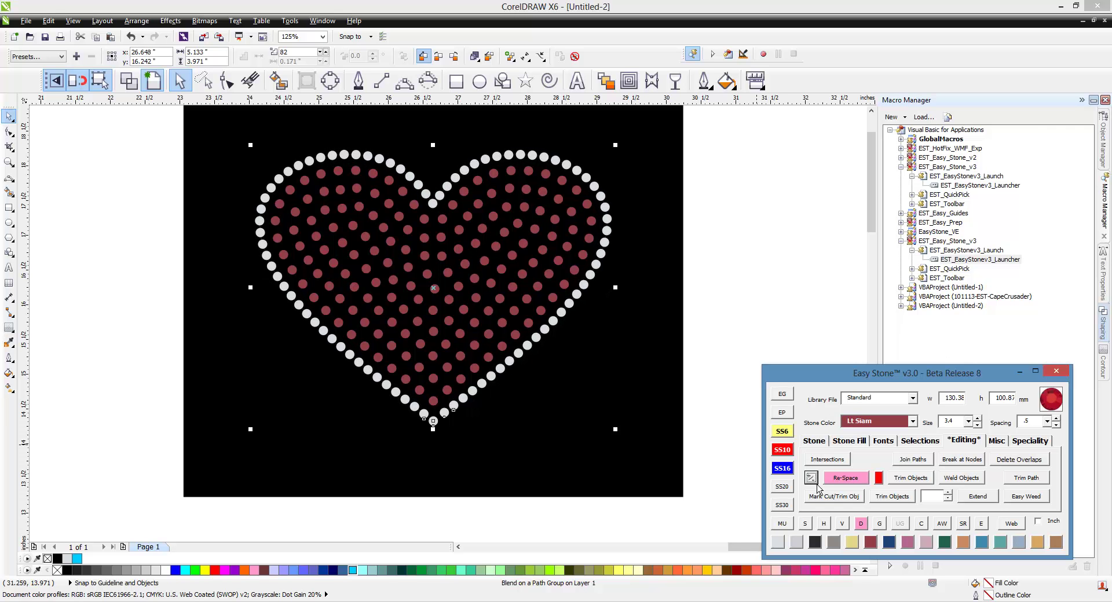
pyautogui.click(815, 483)
pyautogui.click(816, 483)
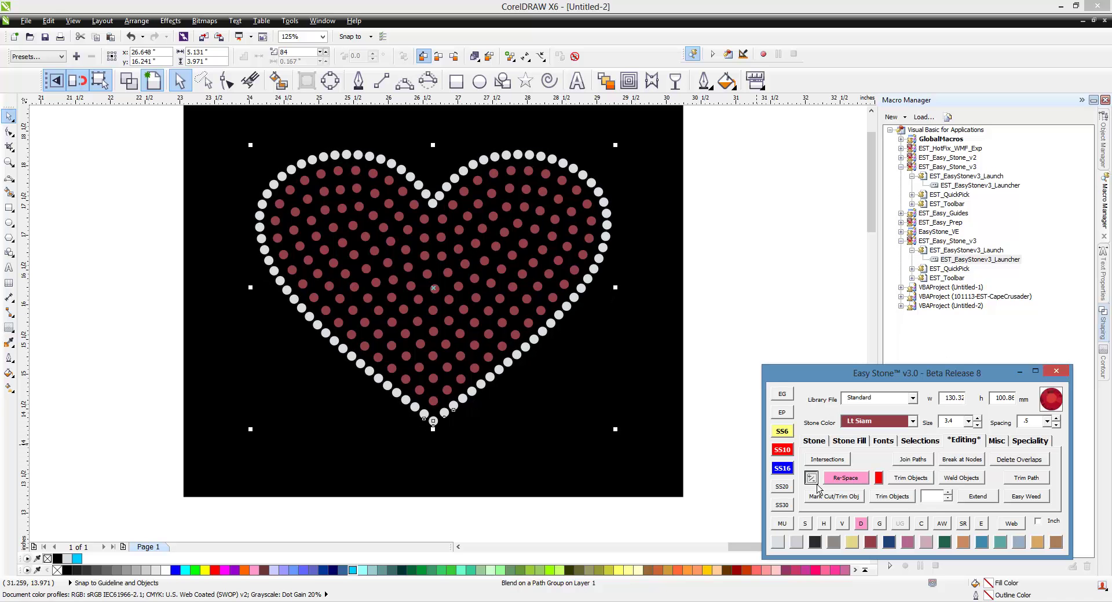
pyautogui.click(817, 484)
pyautogui.click(817, 484)
pyautogui.click(817, 484)
pyautogui.click(816, 484)
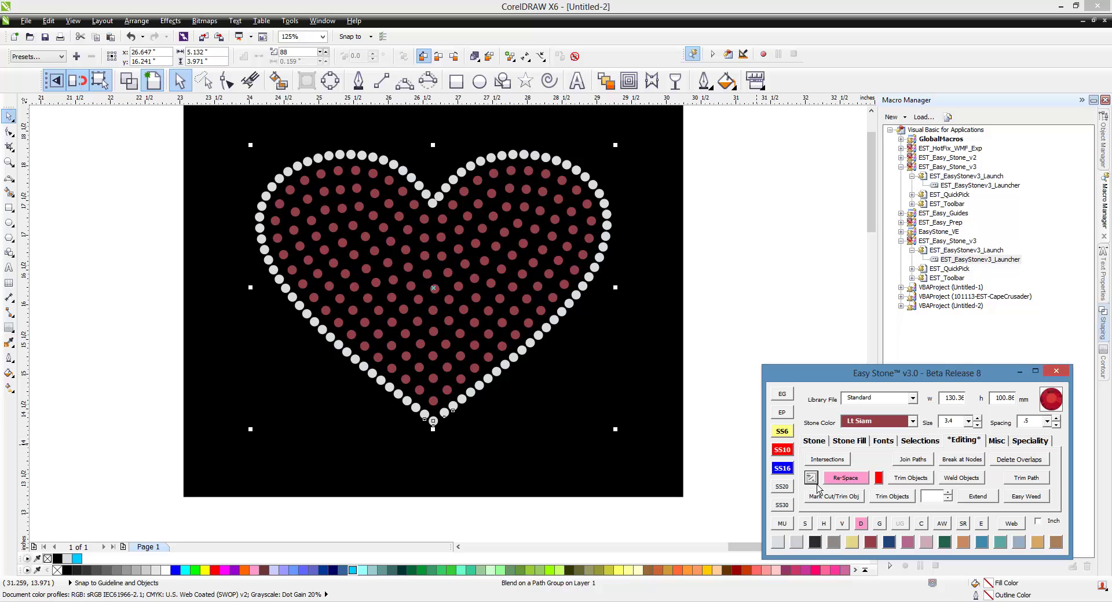
# Step: Drag the outline path's end node down to the heart's bottom tip, closing the gap
pyautogui.click(727, 489)
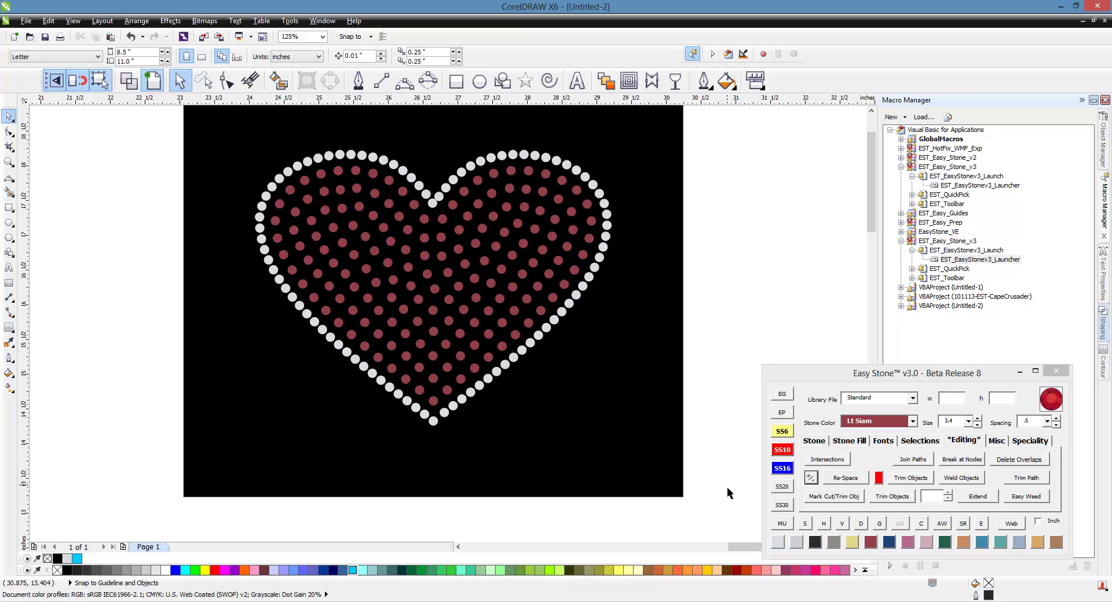
pyautogui.scroll(4, 433, 417)
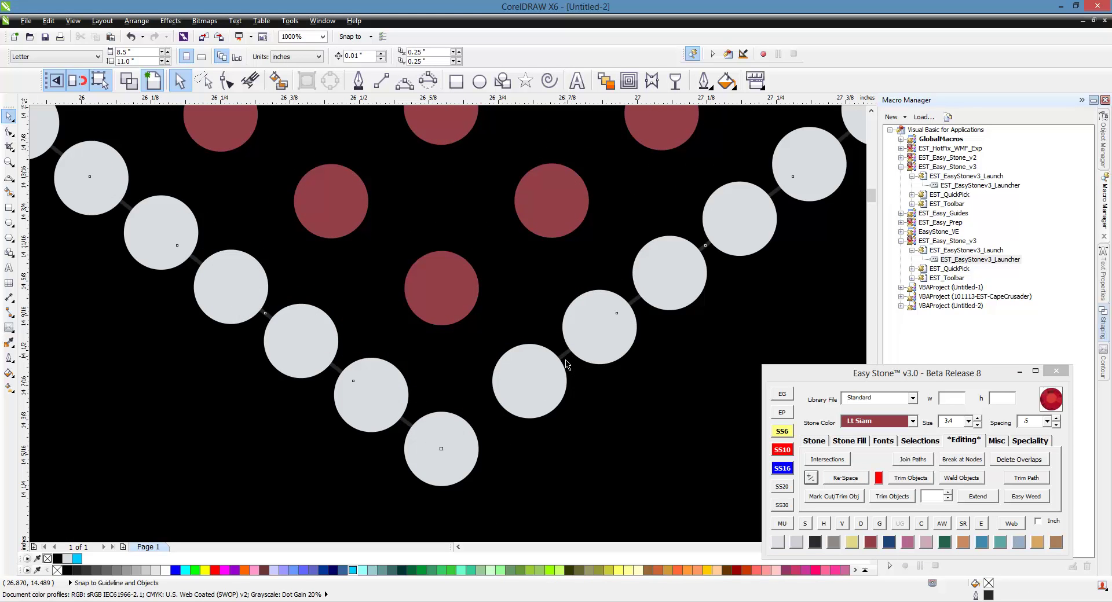
pyautogui.click(567, 361)
pyautogui.doubleClick(566, 360)
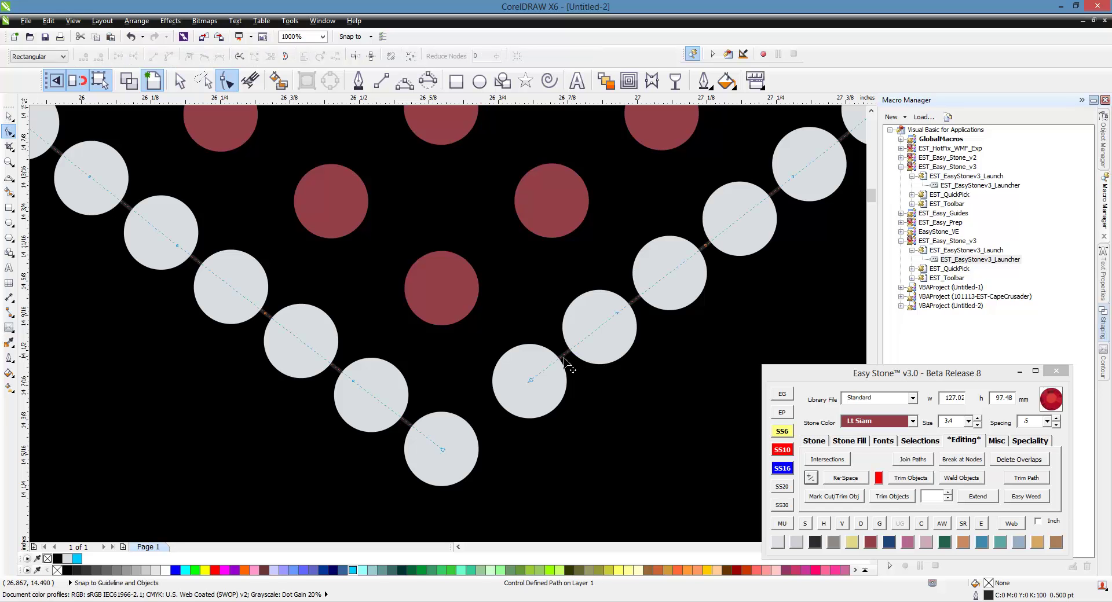
pyautogui.click(565, 358)
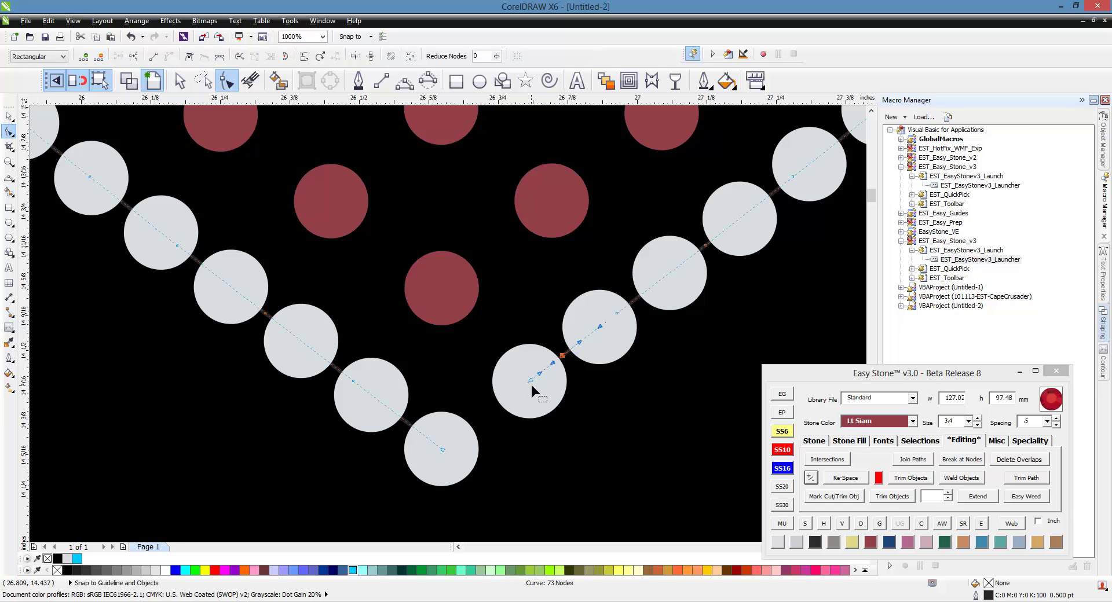
pyautogui.moveTo(531, 382); pyautogui.dragTo(446, 446)
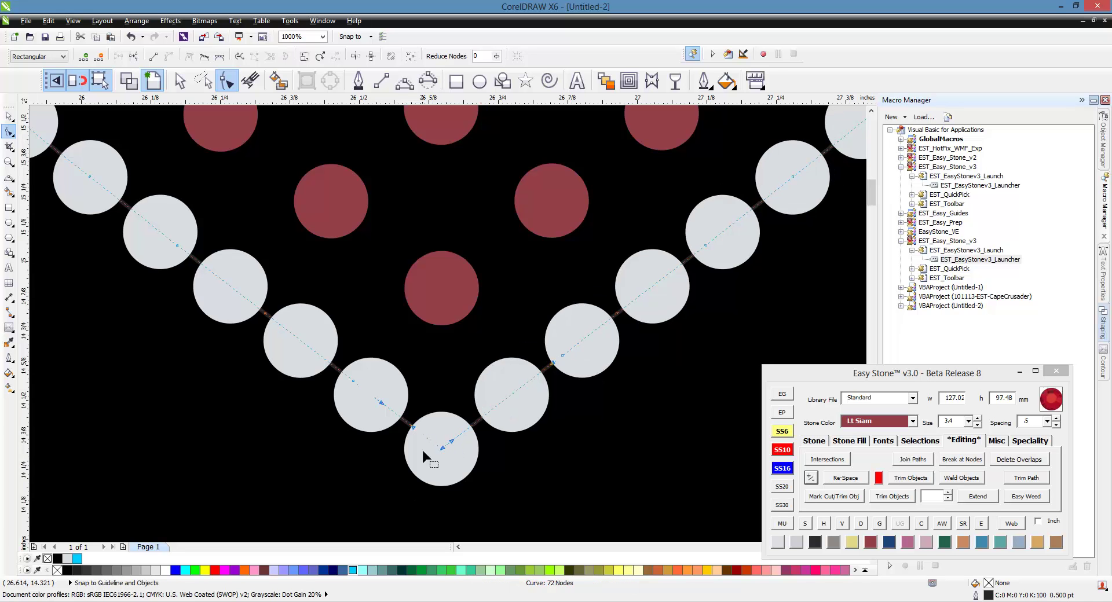
pyautogui.scroll(-1, 422, 447)
pyautogui.scroll(-2, 423, 447)
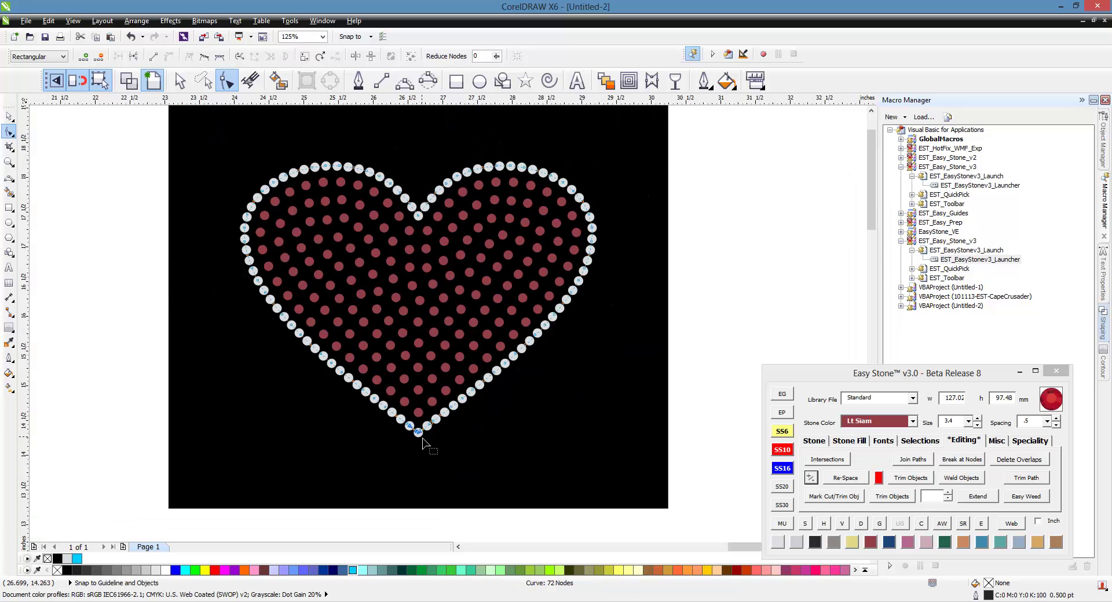
# Step: Reselect the whole white outline Blend on a Path group via its bottom-tip stone
pyautogui.click(9, 116)
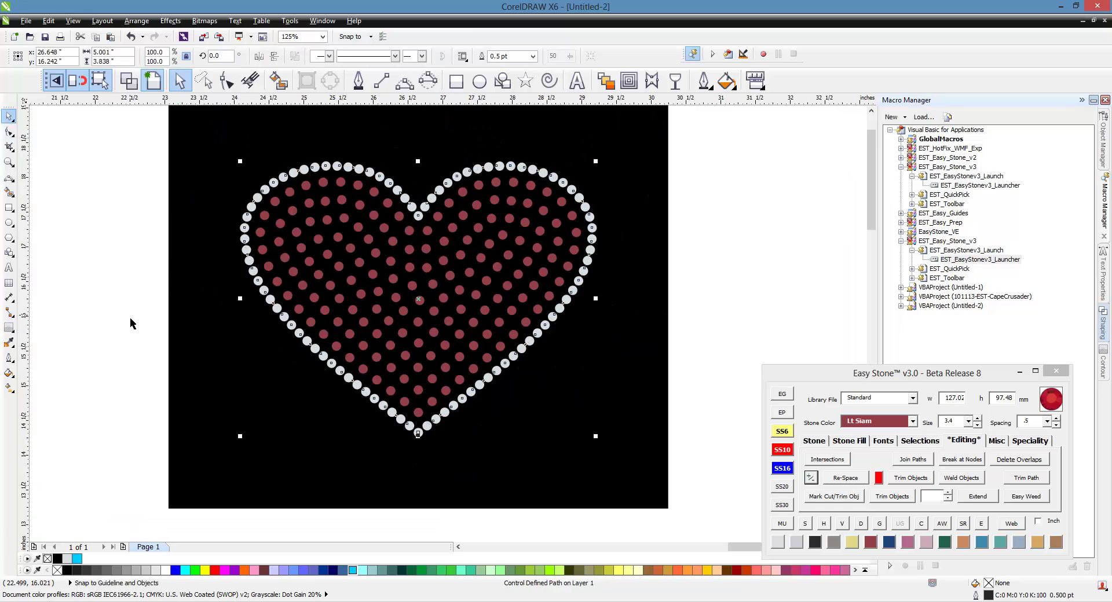
pyautogui.click(131, 322)
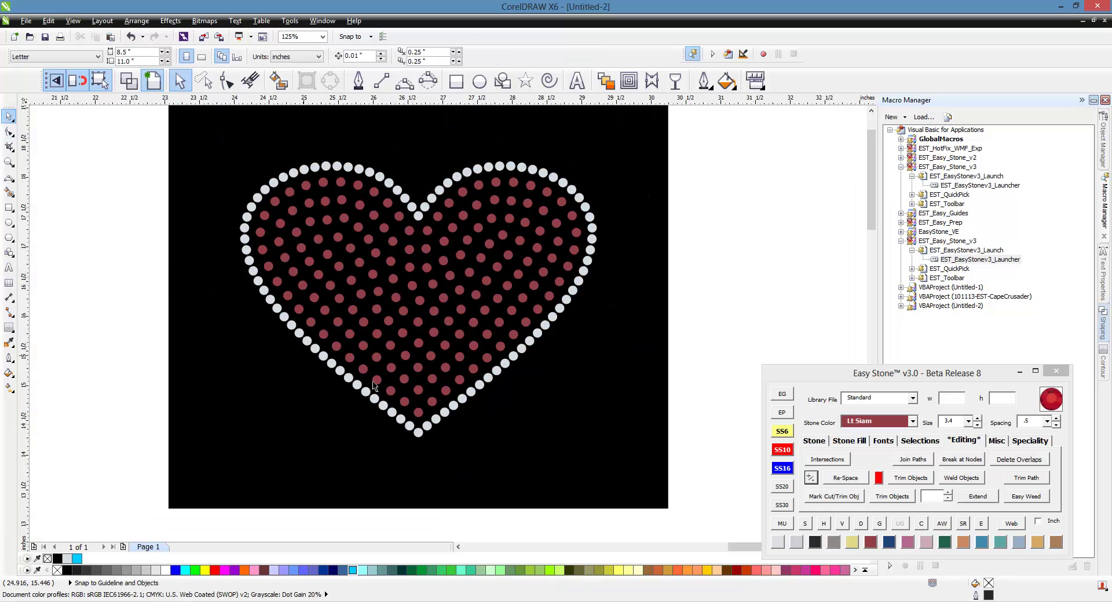
pyautogui.click(427, 427)
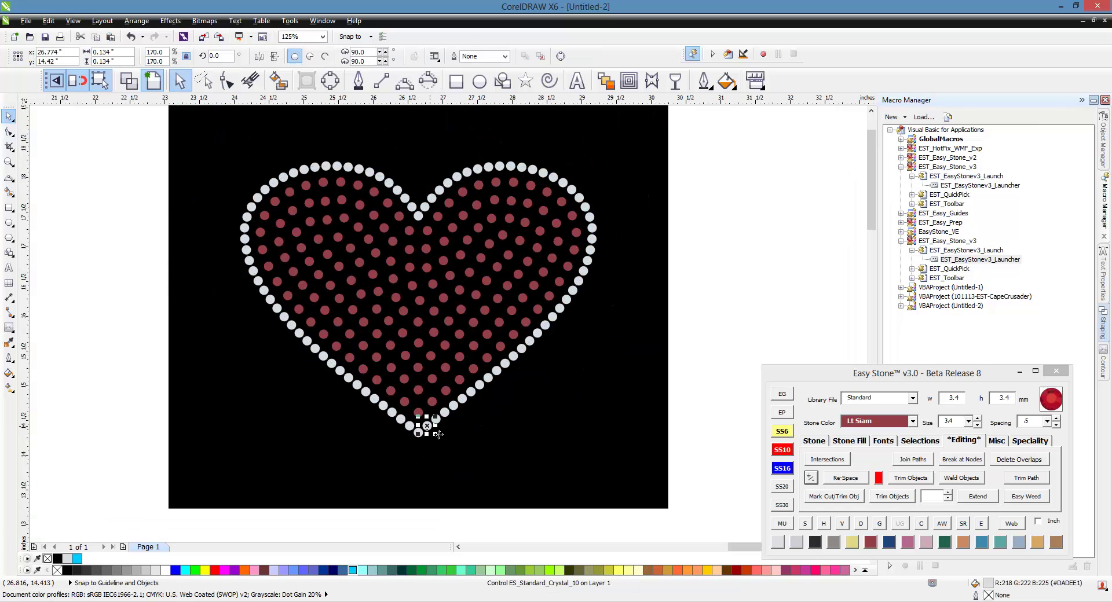
pyautogui.click(485, 392)
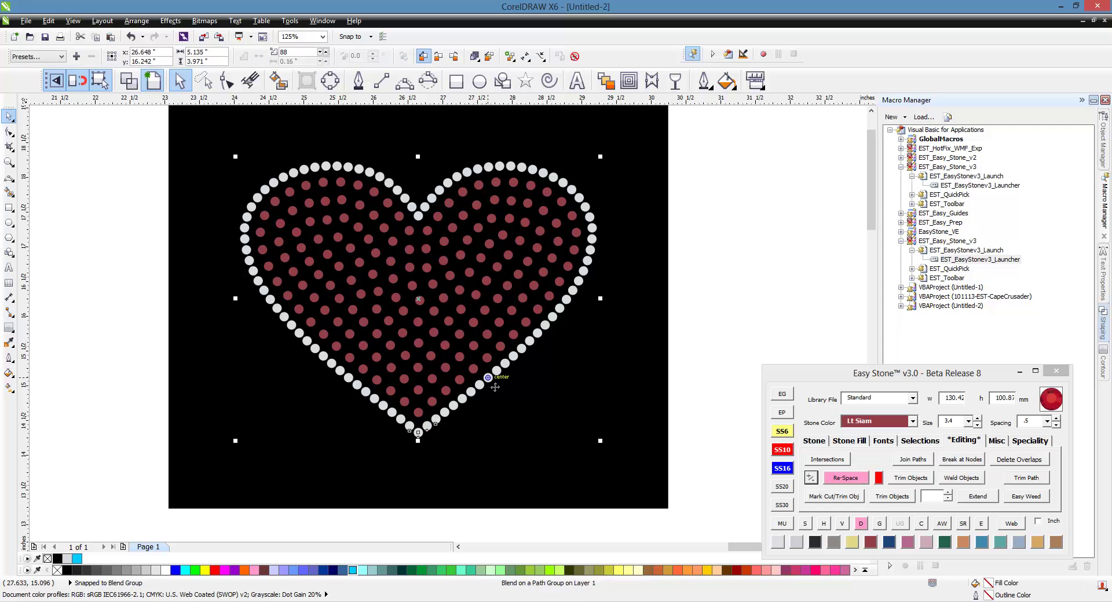
# Step: Reduce the white outline to 85 stones, then end Re-Space by clicking the canvas
pyautogui.click(816, 485)
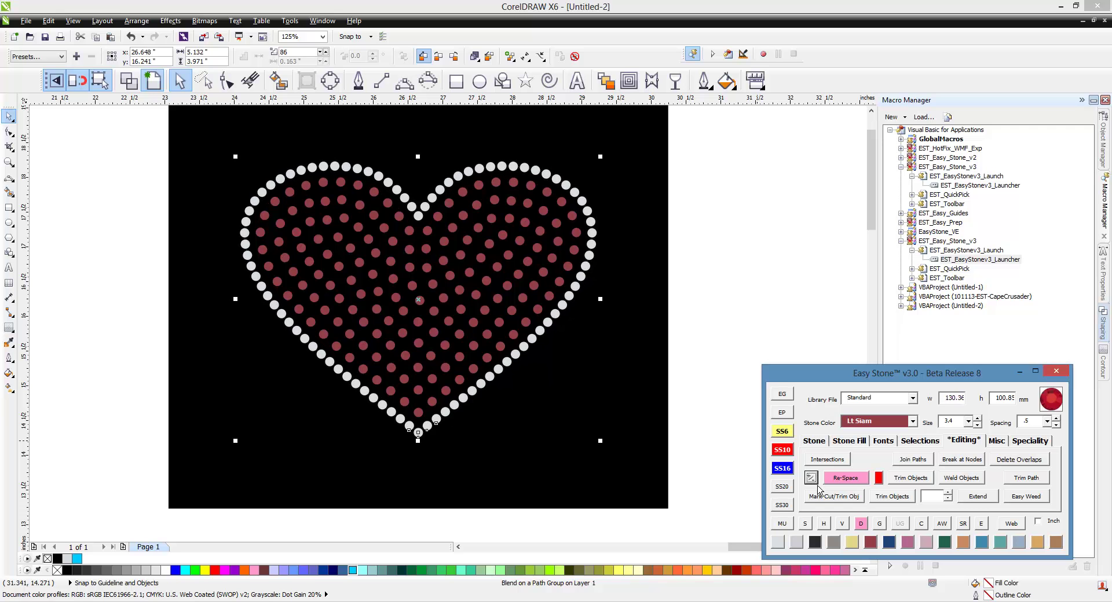
pyautogui.click(752, 324)
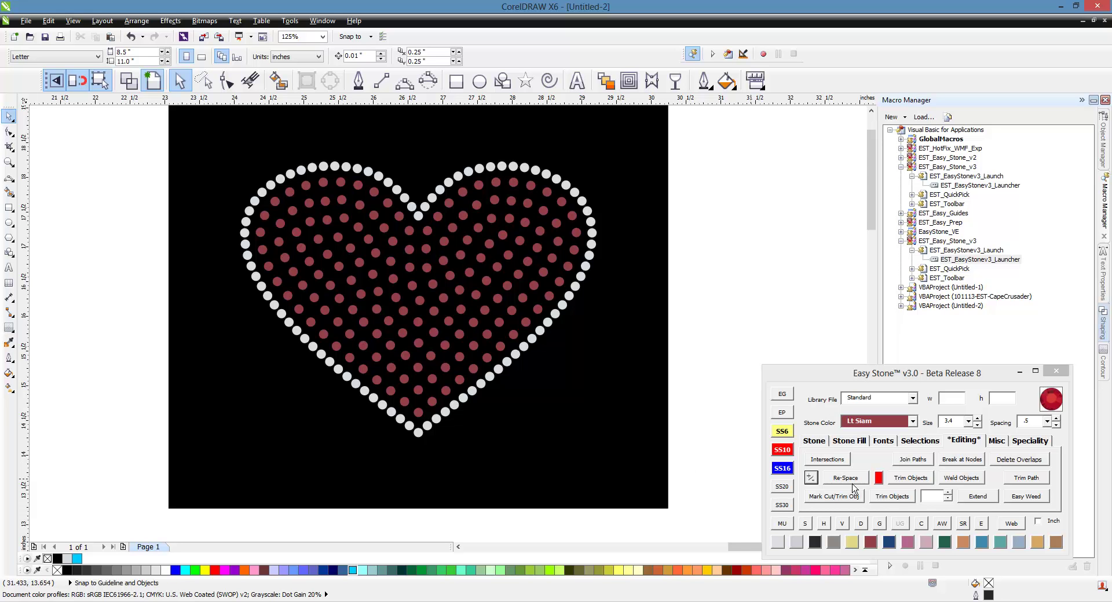
pyautogui.click(864, 377)
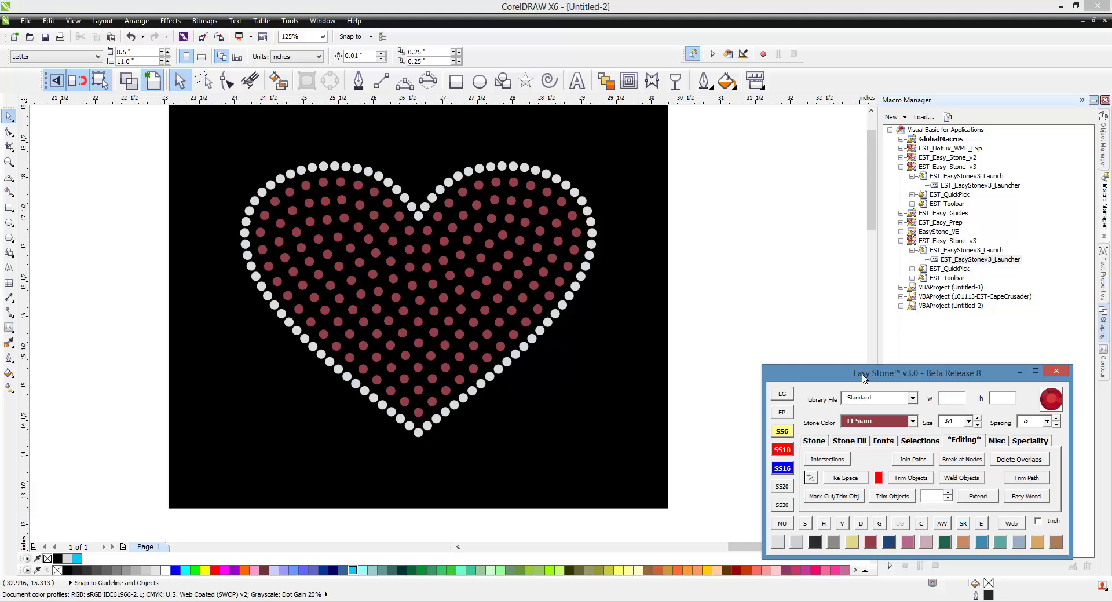